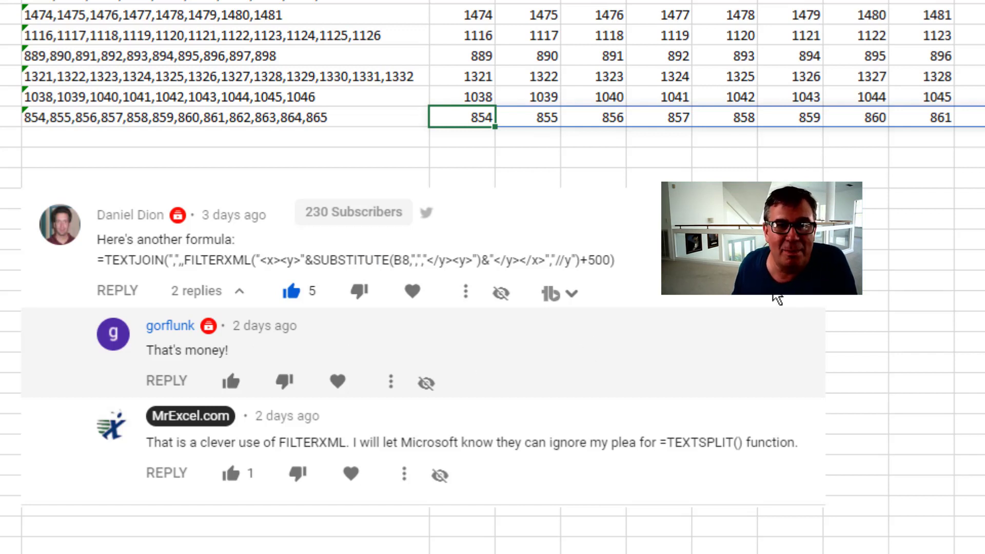
# Review the helper formulas that build the XML text from the comma-separated numbers
pyautogui.press('Up')
pyautogui.press('Up')
pyautogui.press('Up')
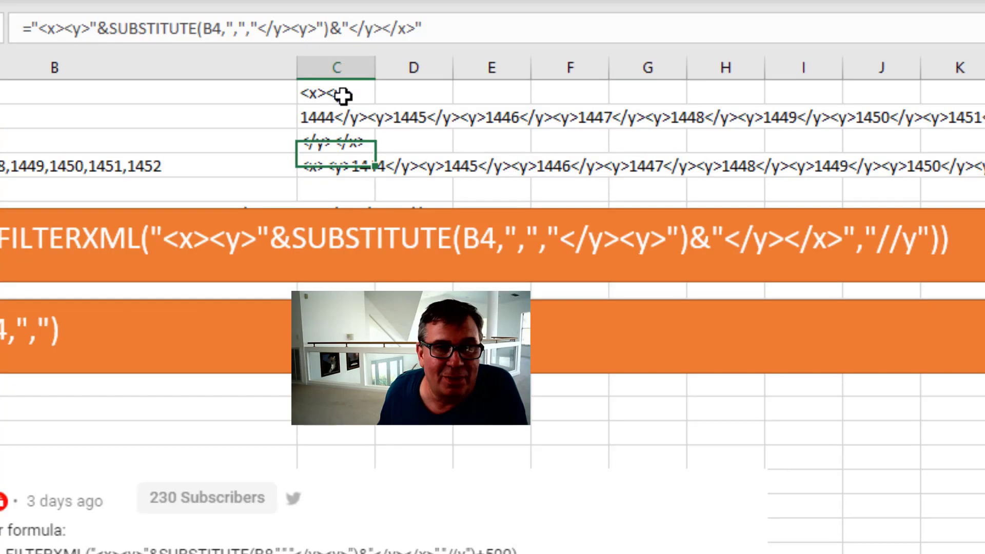
pyautogui.click(343, 95)
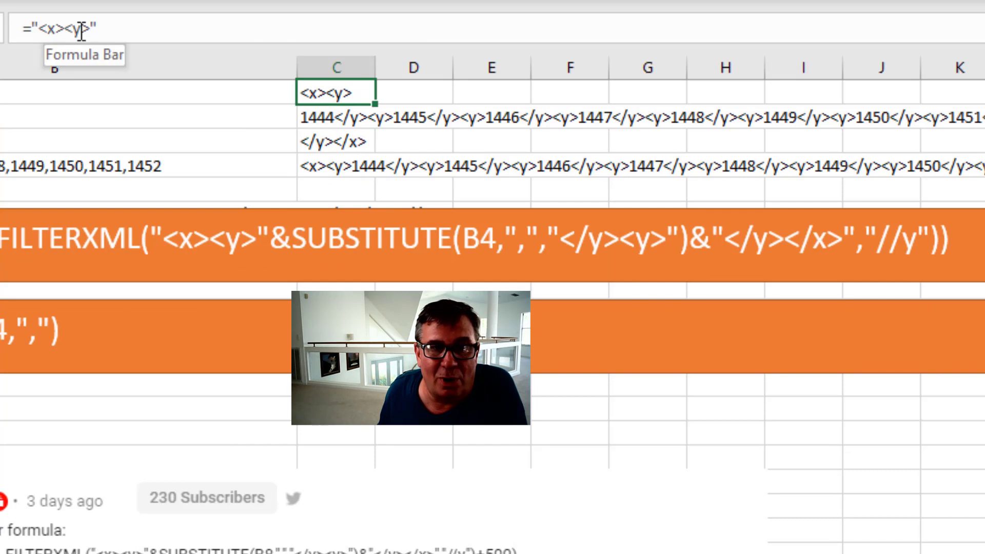
pyautogui.click(310, 122)
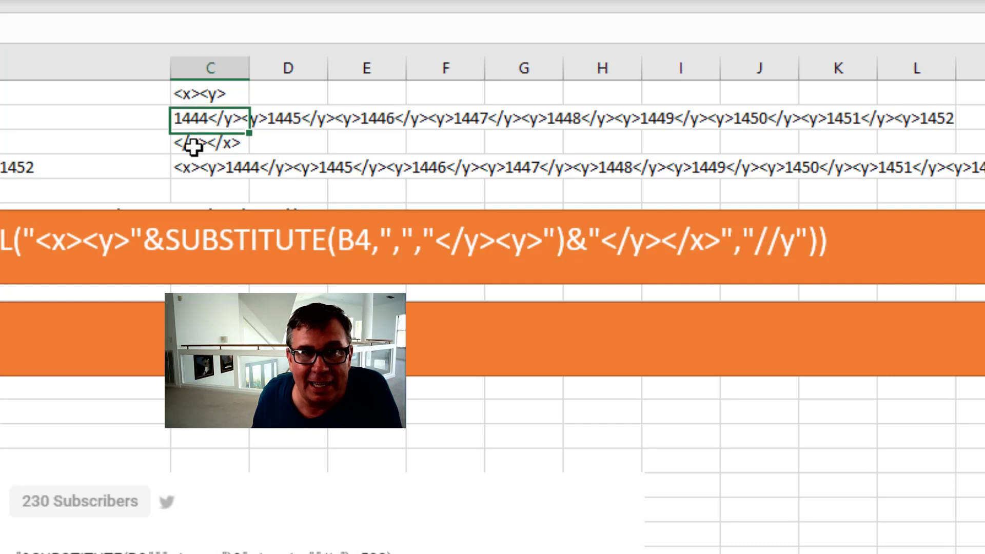
pyautogui.click(193, 147)
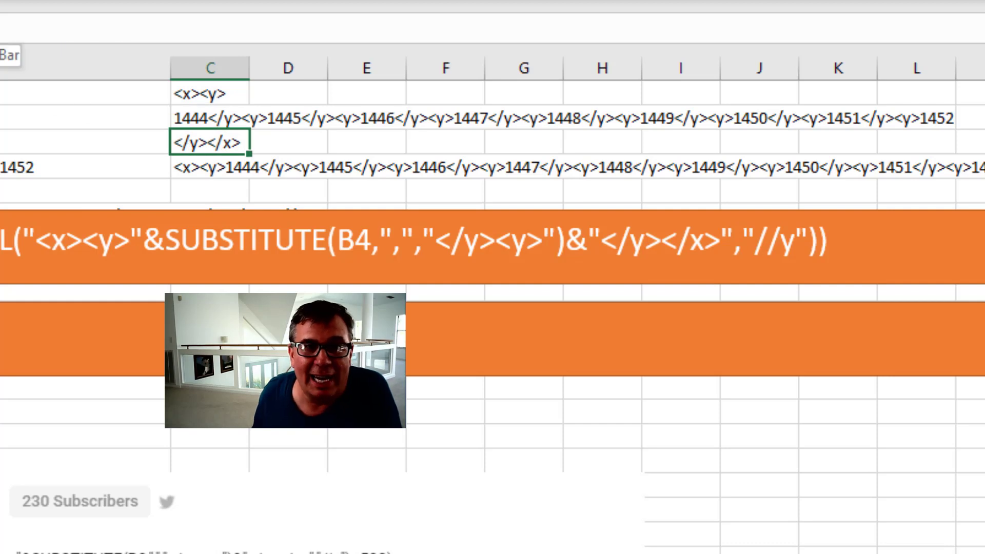
pyautogui.click(221, 164)
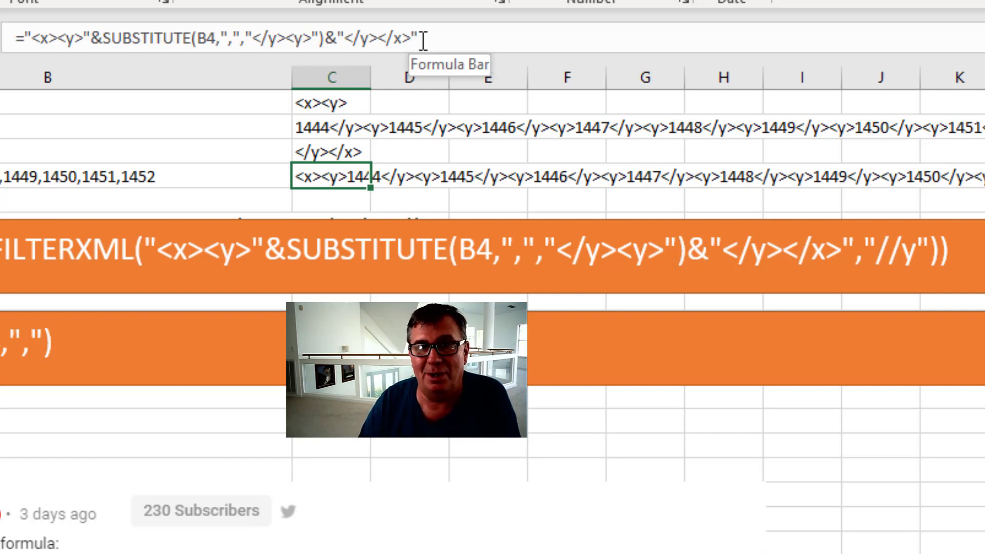
# Enter =FILTERXML(C4,"//y") in C5 to list 1444–1452, then copy it two cells right
pyautogui.press('Return')
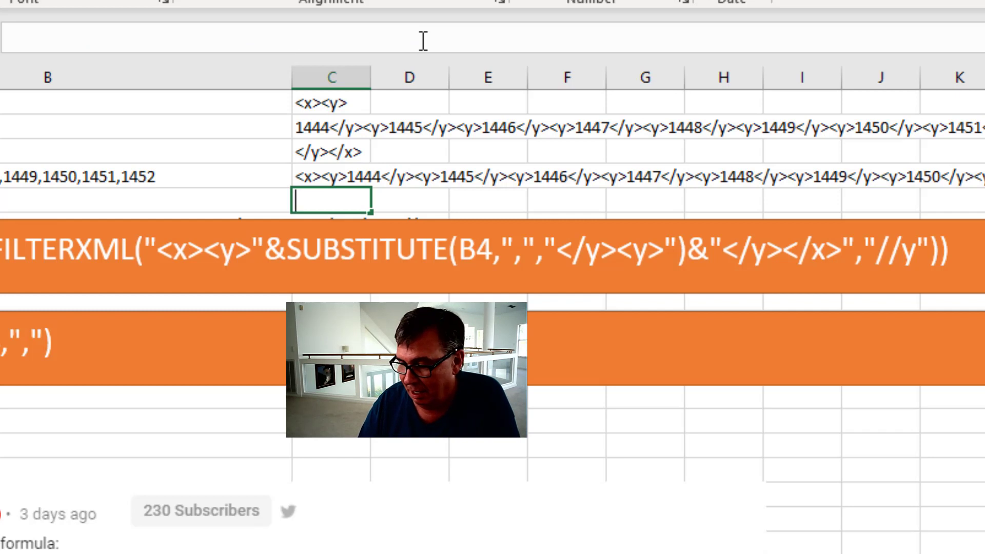
pyautogui.write('=FILTERXML(')
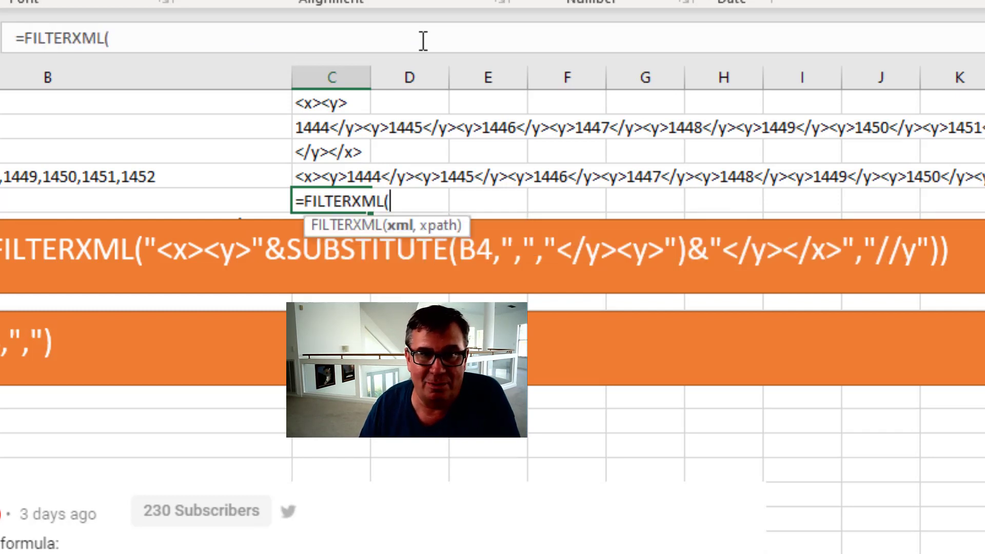
pyautogui.press('Up')
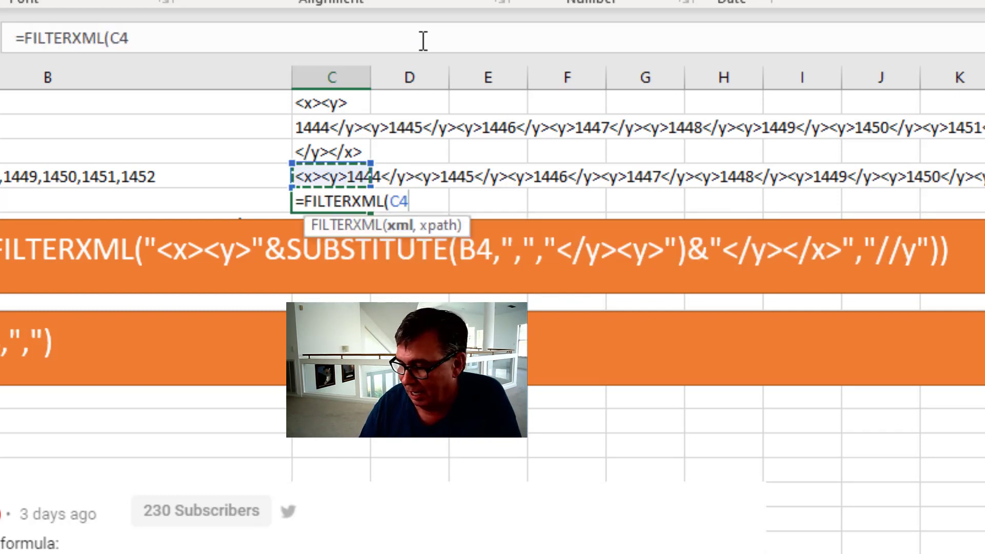
pyautogui.write(',"//y')
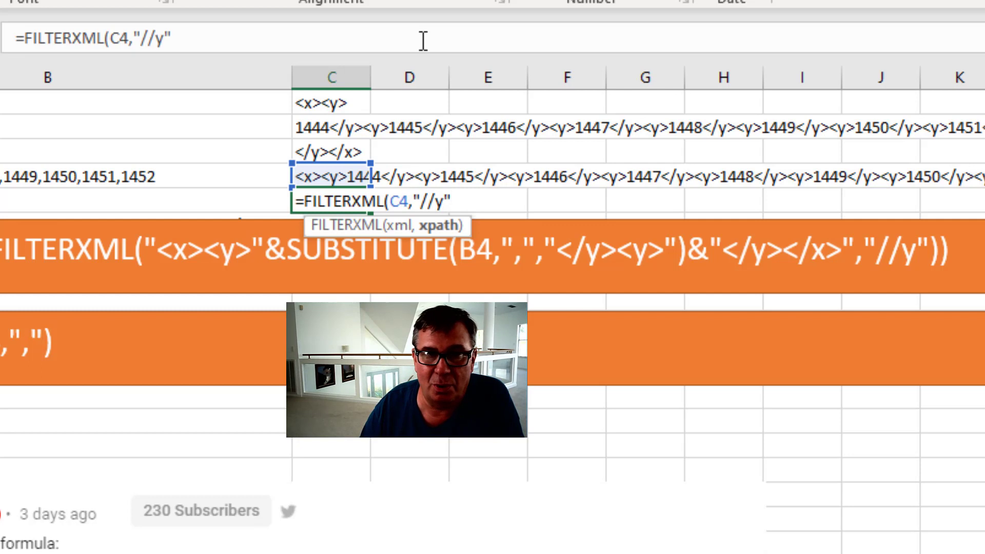
pyautogui.write(')')
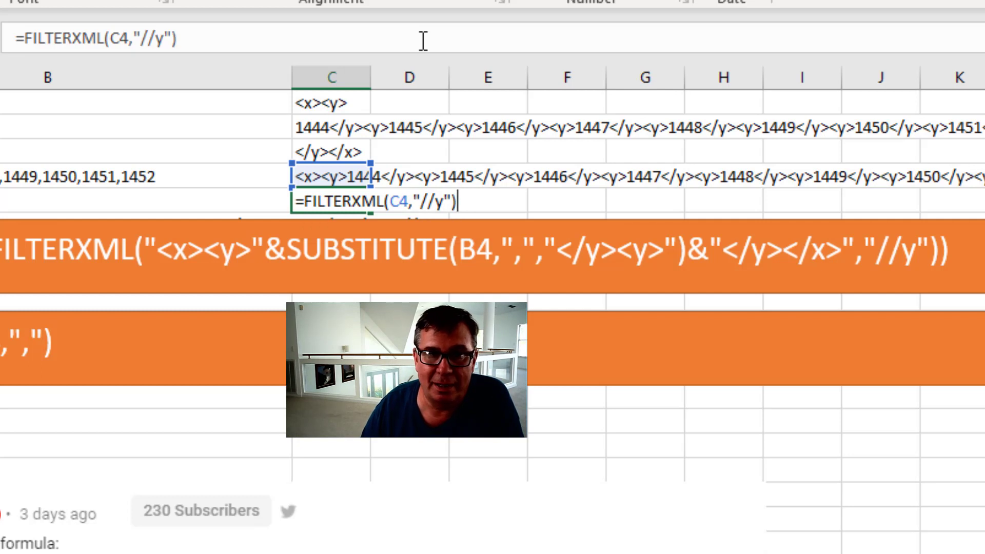
pyautogui.hotkey('ctrl', 'Return')
pyautogui.hotkey('ctrl', 'c')
pyautogui.press('Right')
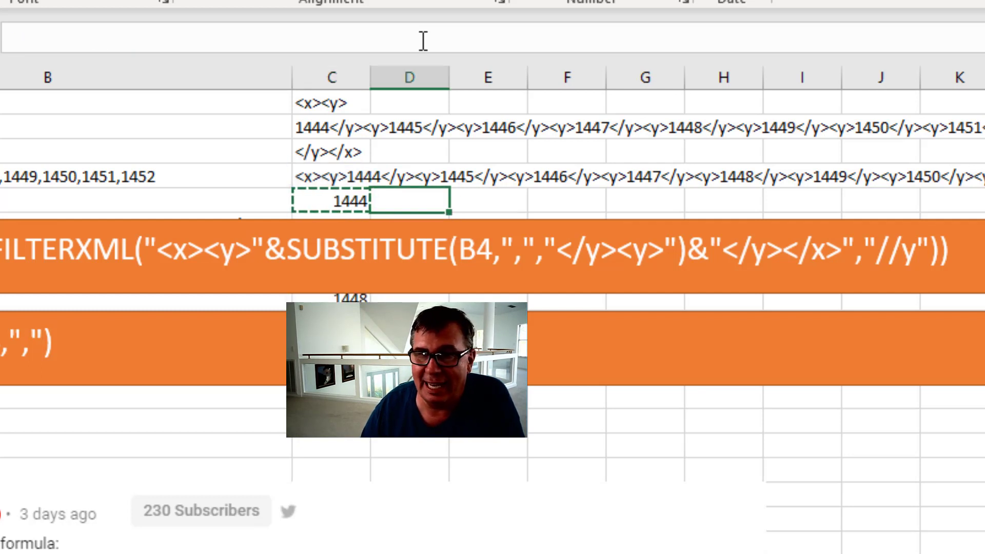
pyautogui.press('Right')
pyautogui.press('Right')
pyautogui.press('Right')
pyautogui.press('Right')
pyautogui.press('Right')
pyautogui.press('Right')
pyautogui.hotkey('ctrl', 'v')
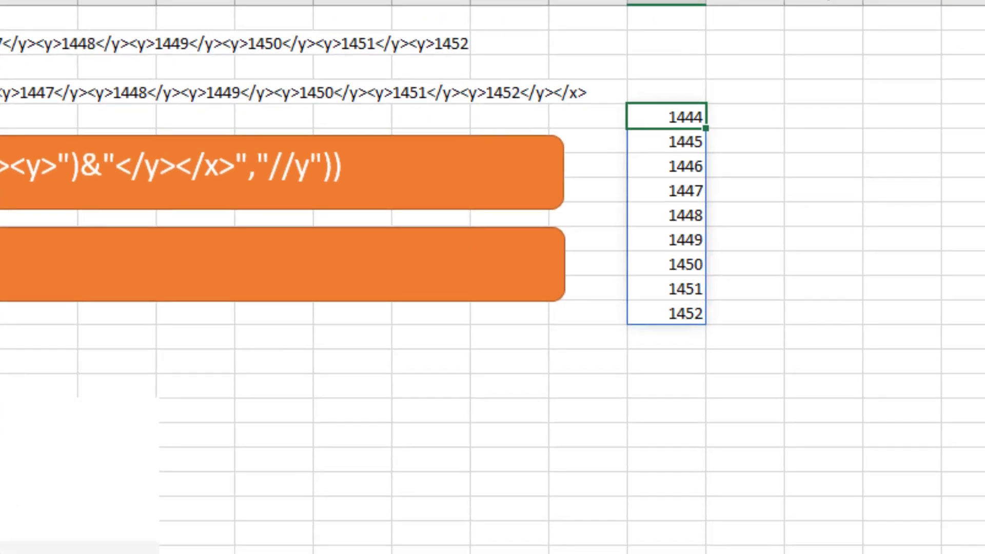
# Wrap the copied formula in TRANSPOSE so 1444–1452 spill across a row
pyautogui.press('Left')
pyautogui.hotkey('ctrl', 'Left')
pyautogui.press('Right')
pyautogui.press('Right')
pyautogui.press('Right')
pyautogui.press('Right')
pyautogui.press('Right')
pyautogui.press('Right')
pyautogui.press('F2')
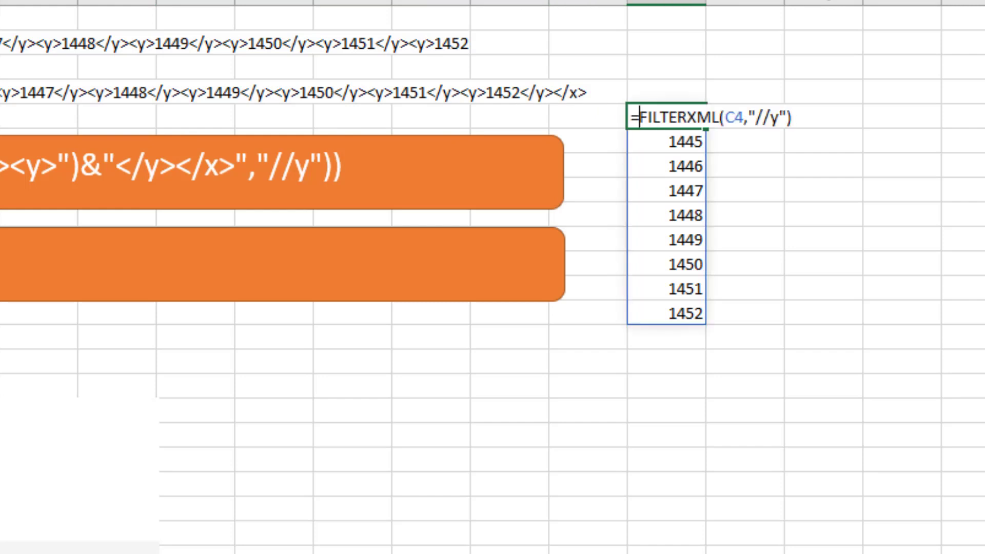
pyautogui.write('TRANSPOS')
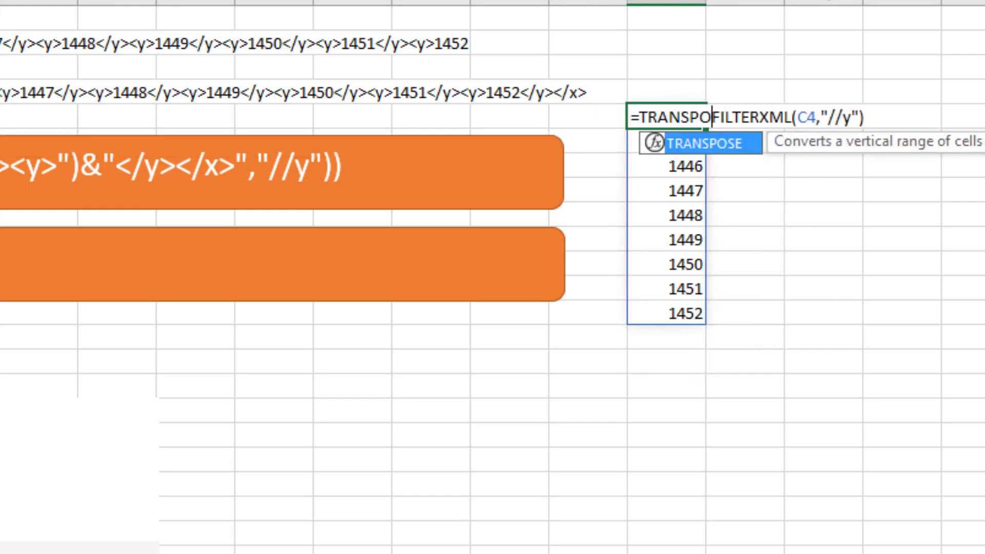
pyautogui.write('E(')
pyautogui.write(')')
pyautogui.press('Return')
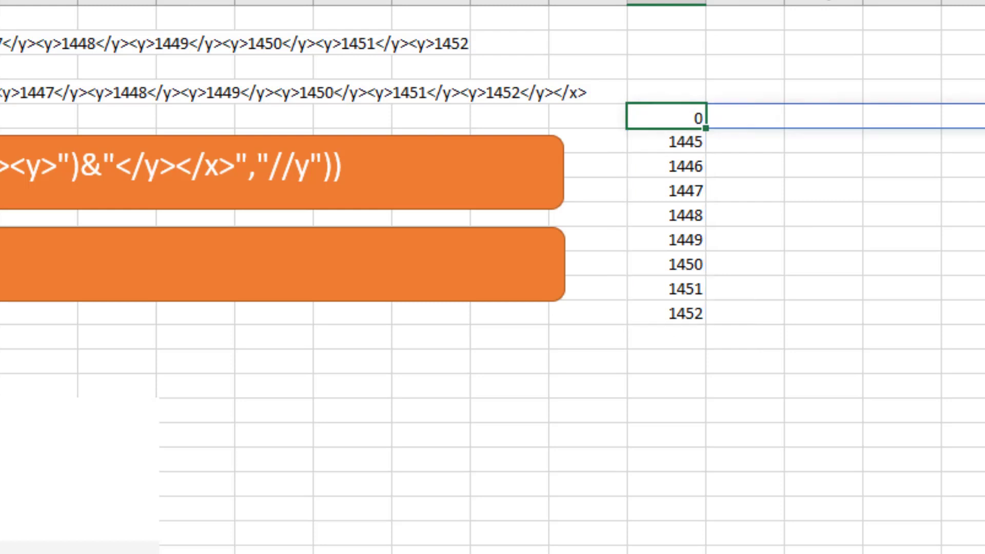
pyautogui.press('Up')
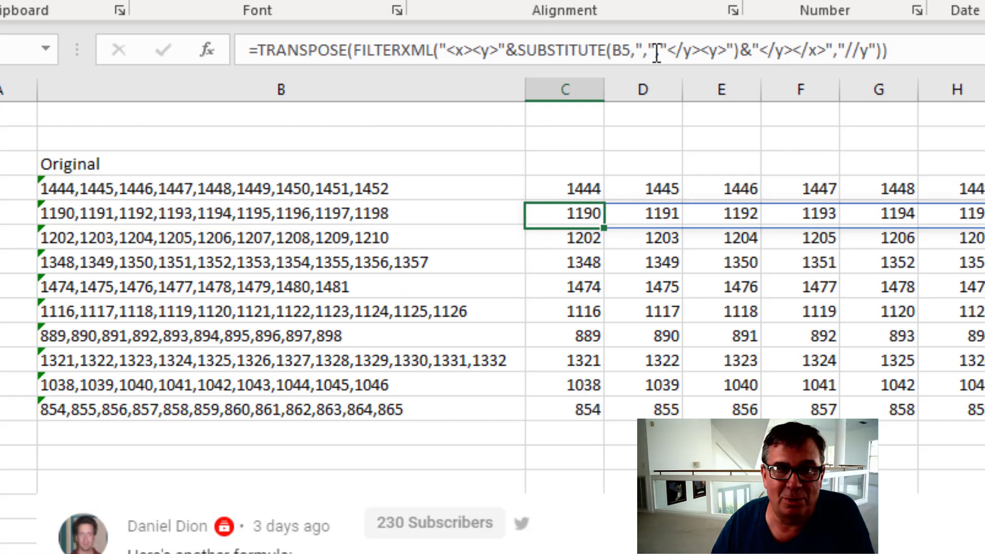
pyautogui.press('Down')
pyautogui.press('Down')
pyautogui.press('Down')
pyautogui.press('Down')
pyautogui.press('Down')
pyautogui.press('Down')
pyautogui.press('Down')
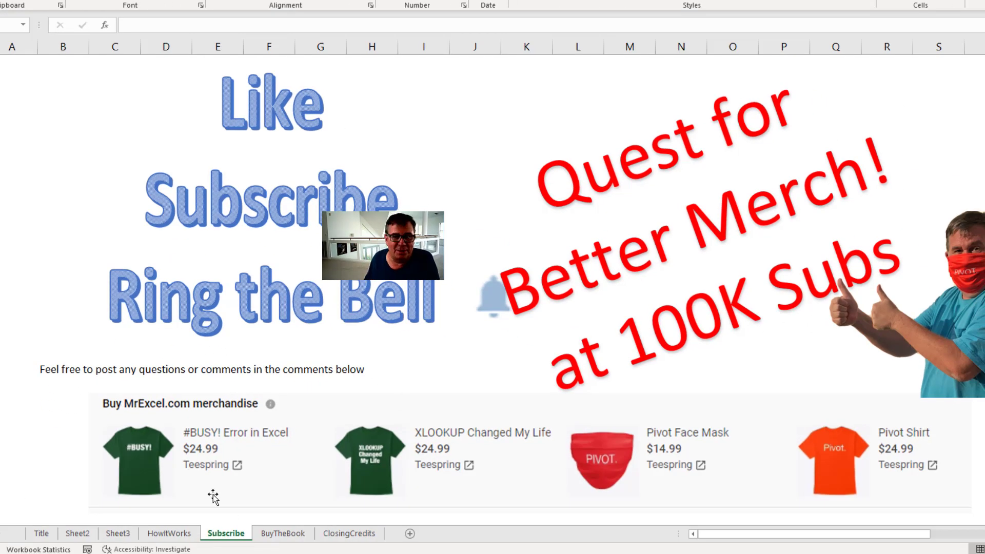
# Switch to Sheet3, which holds the split formulas
pyautogui.click(115, 534)
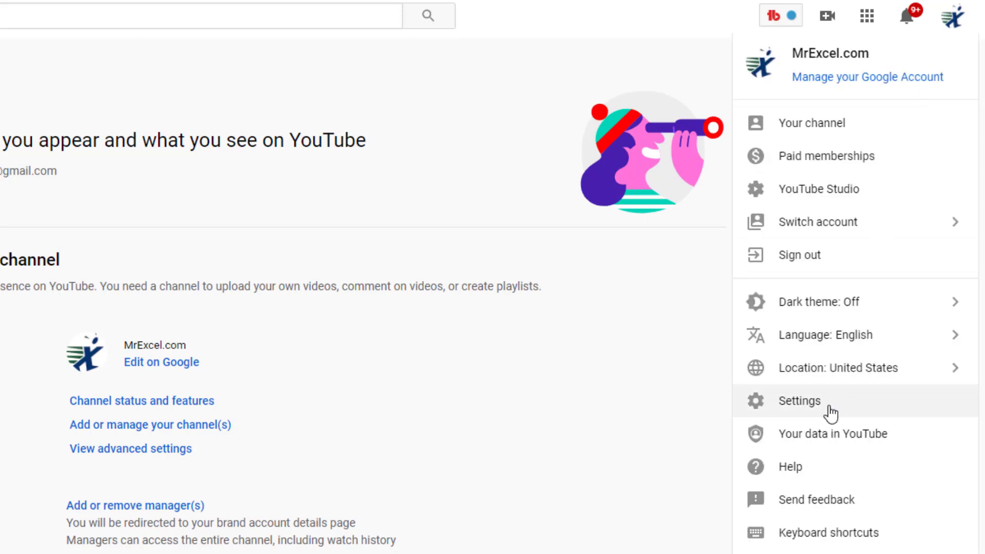
# Go to the YouTube account settings and show the Privacy page
pyautogui.click(830, 412)
pyautogui.click(43, 260)
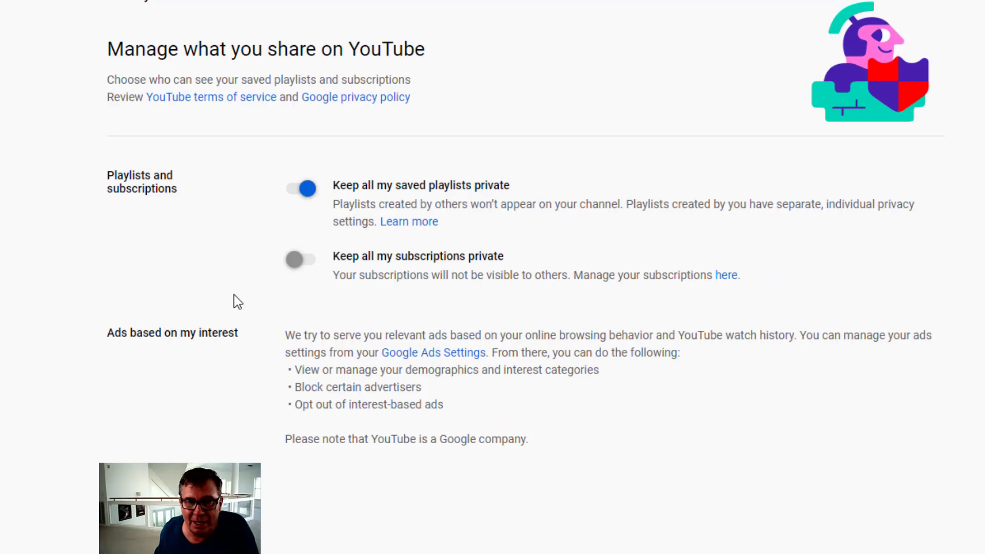